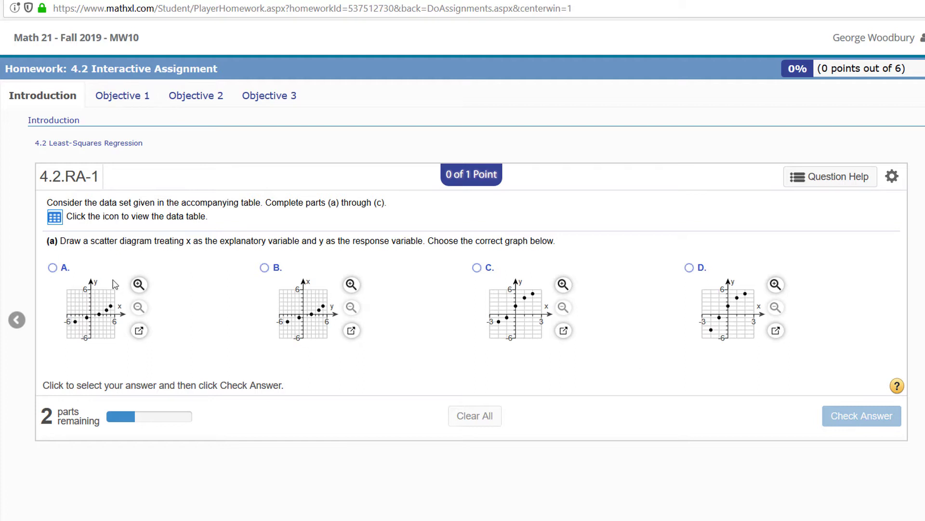
# Show the data table, move it aside, and enlarge scatter diagram D to inspect it
pyautogui.click(54, 217)
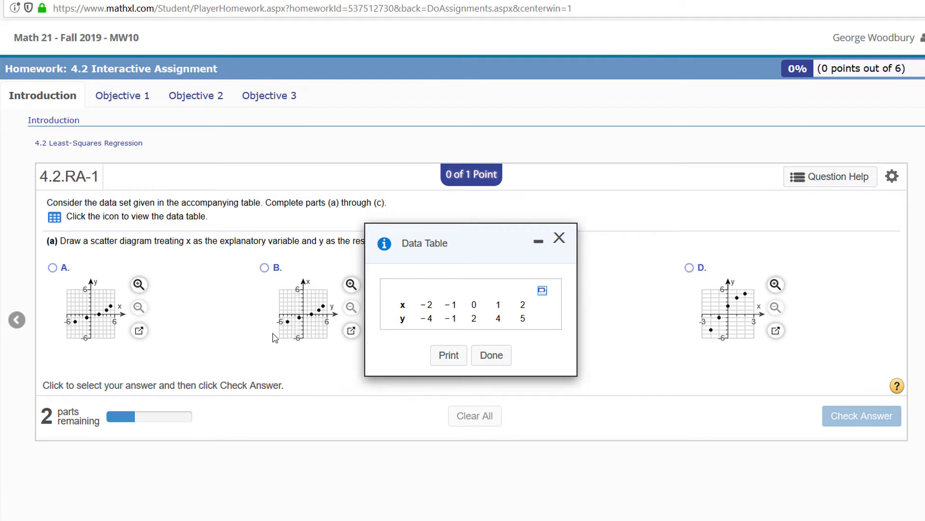
pyautogui.moveTo(478, 255); pyautogui.dragTo(283, 286)
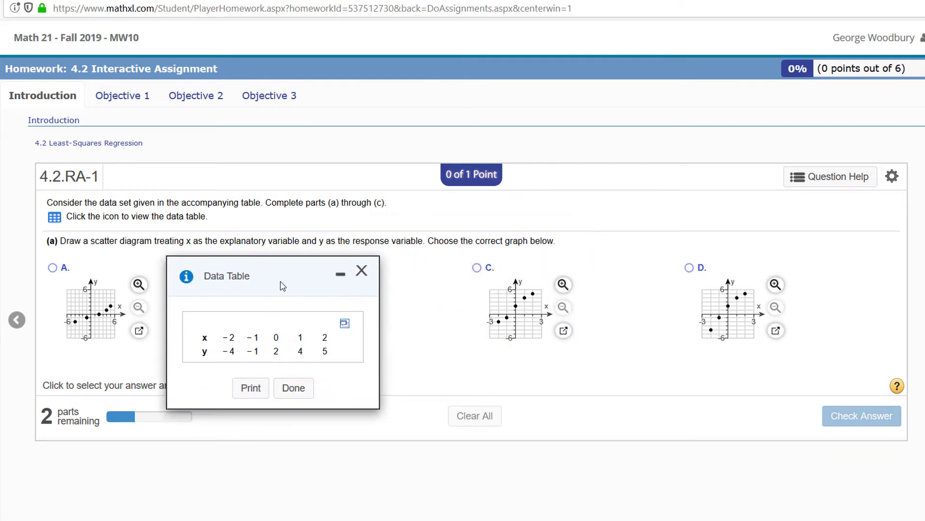
pyautogui.click(776, 332)
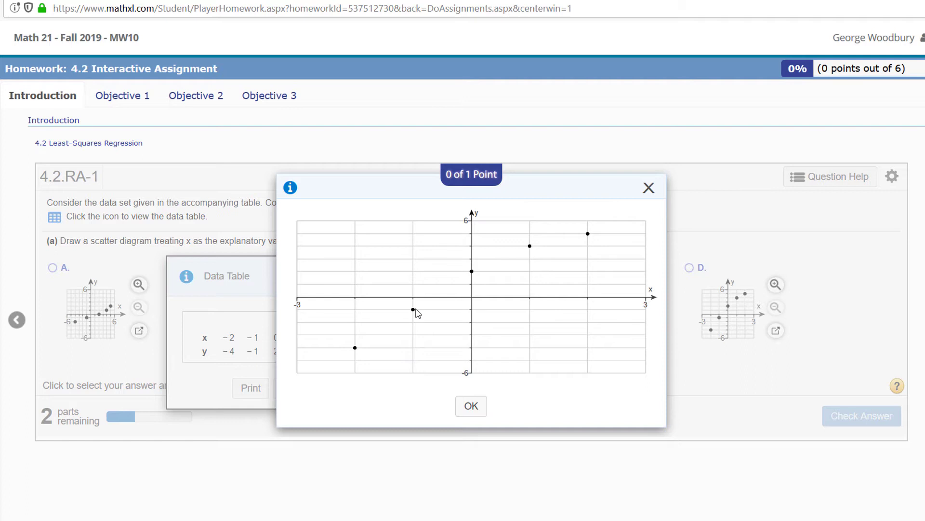
pyautogui.click(468, 403)
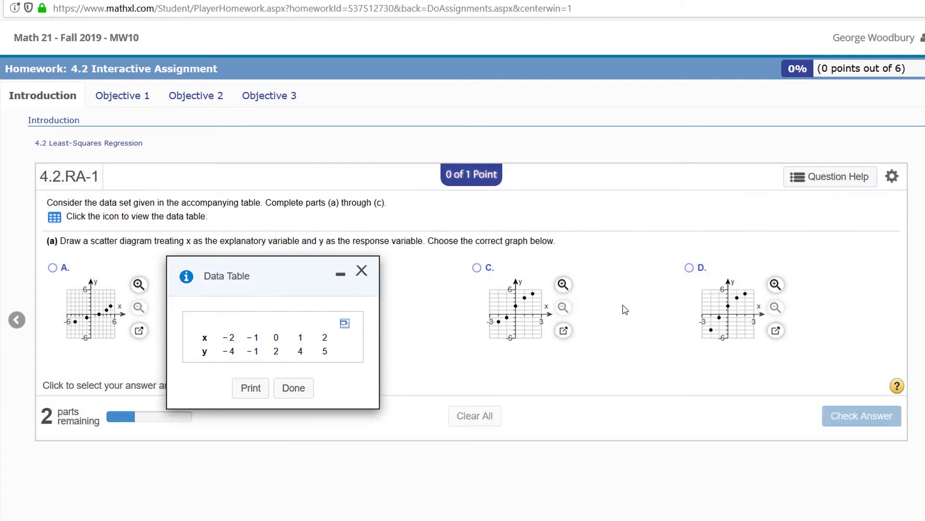
# Select scatter diagram D for part (a), check it, and dismiss the correct-answer feedback
pyautogui.click(690, 268)
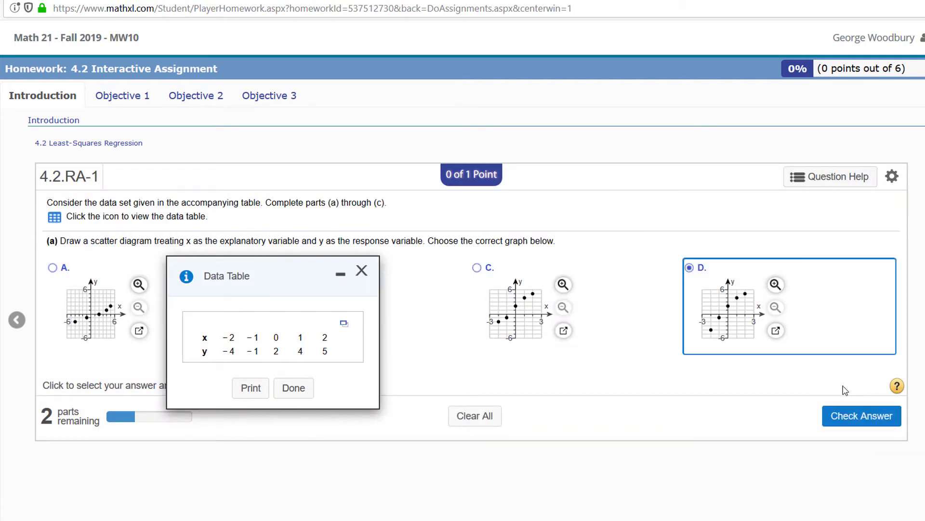
pyautogui.click(857, 415)
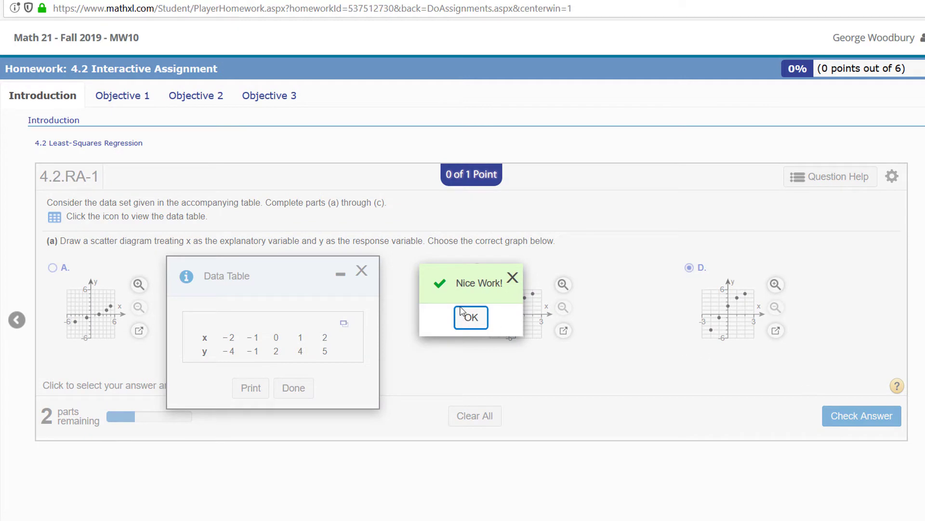
pyautogui.click(470, 317)
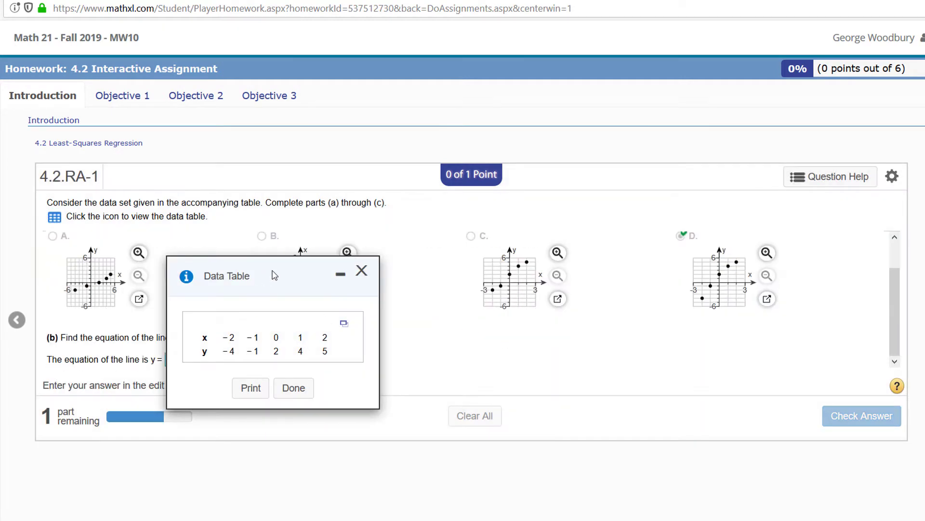
# Close the data table to set the question aside
pyautogui.click(361, 271)
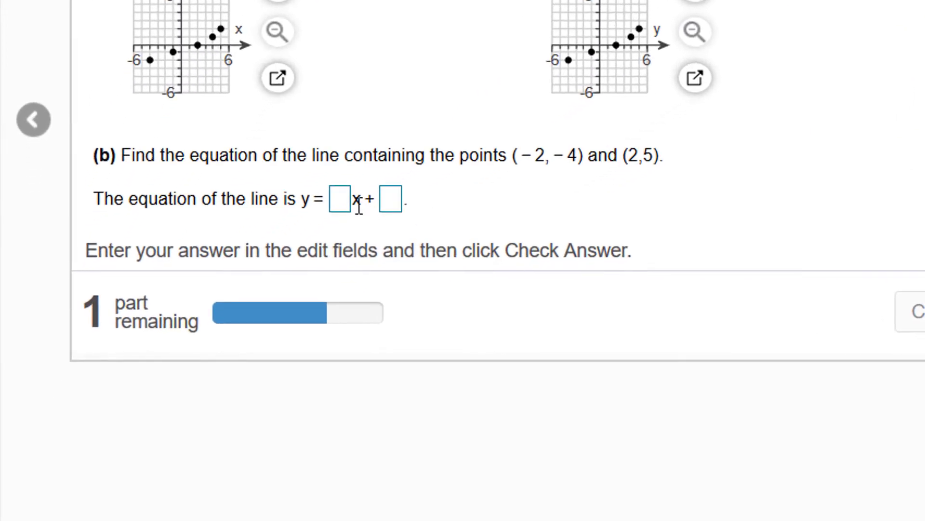
# Enter slope 2.25 and intercept 0.5 so the line reads y = 2.25x + 0.5, then check it
pyautogui.click(345, 201)
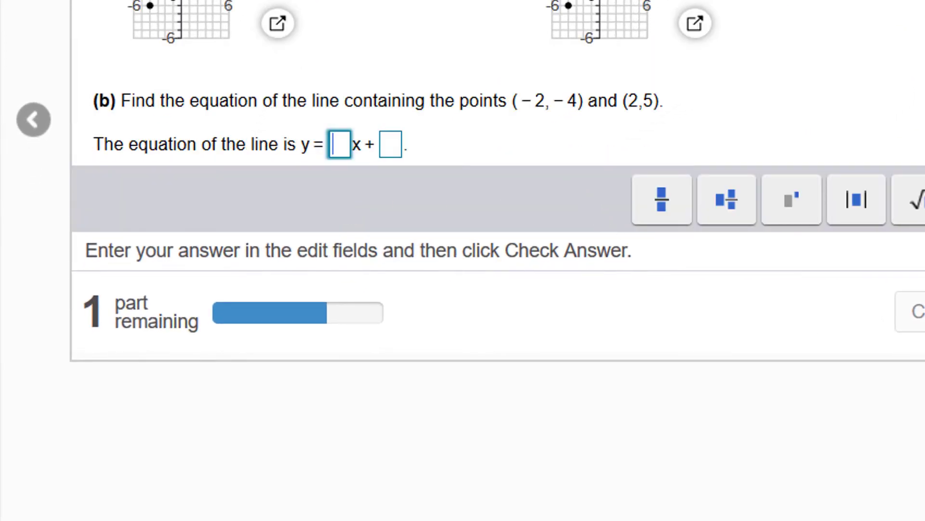
pyautogui.write('2.25')
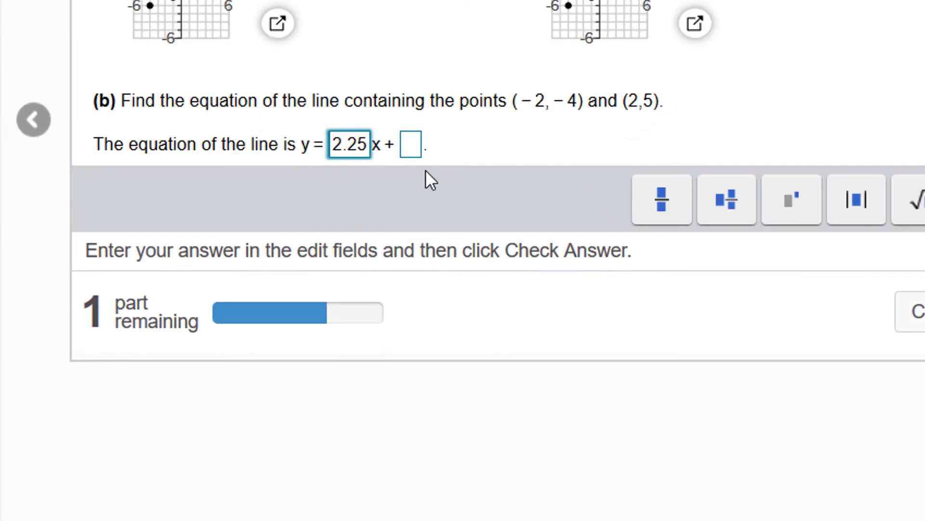
pyautogui.click(415, 153)
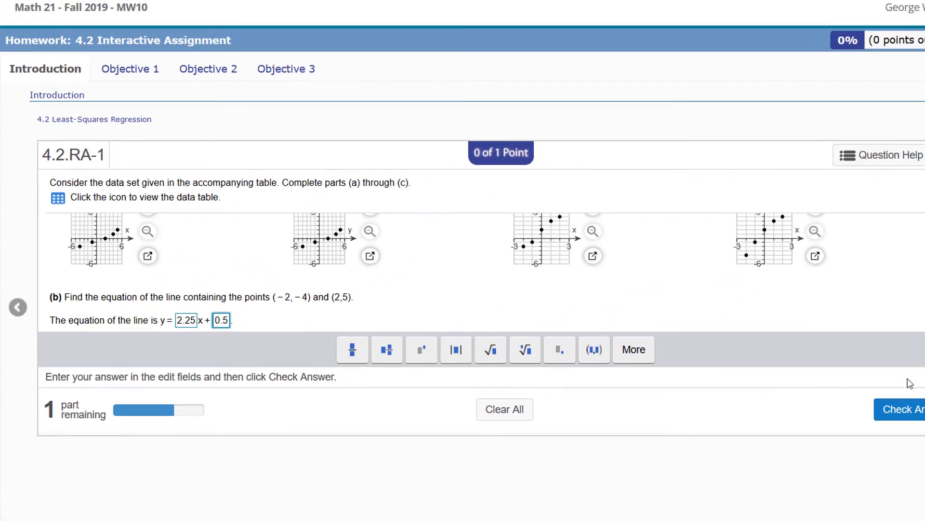
pyautogui.click(906, 410)
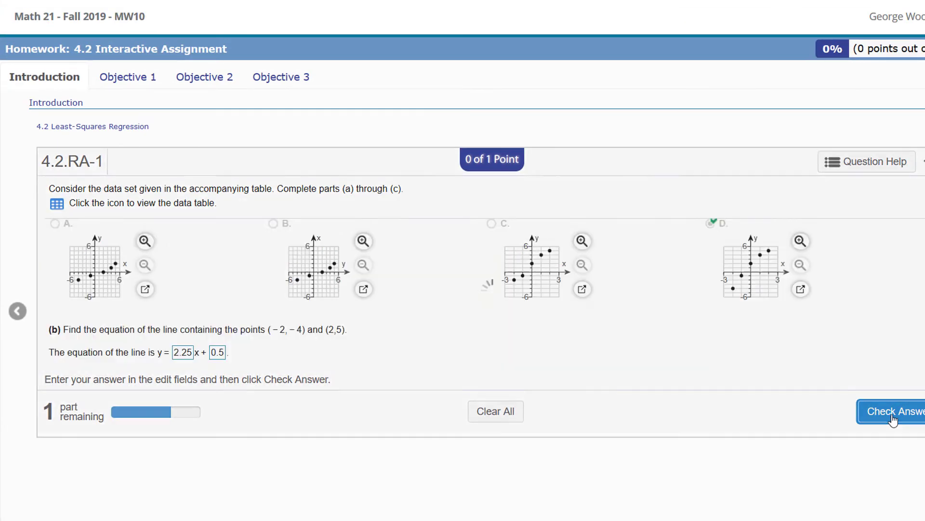
# After first picking graph C, inspect enlarged graph D and submit D as the part (c) answer
pyautogui.click(501, 311)
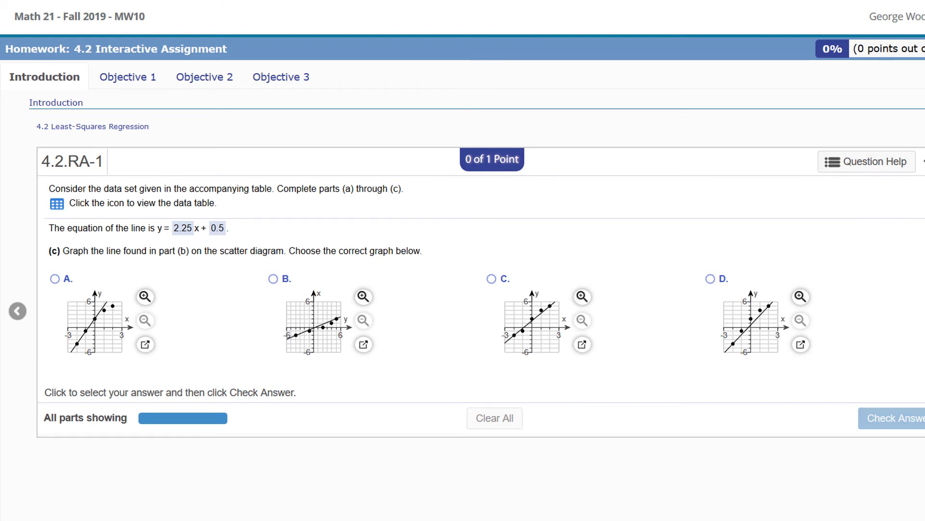
pyautogui.click(491, 279)
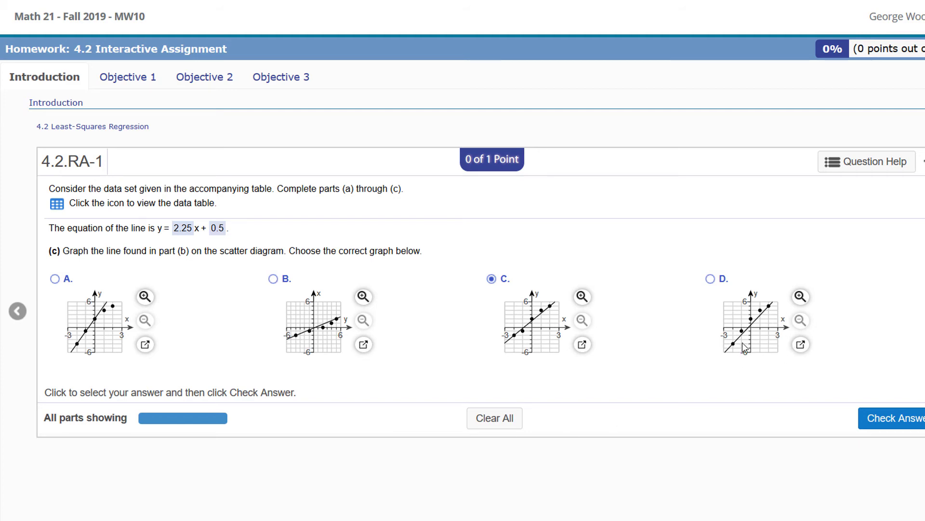
pyautogui.click(801, 346)
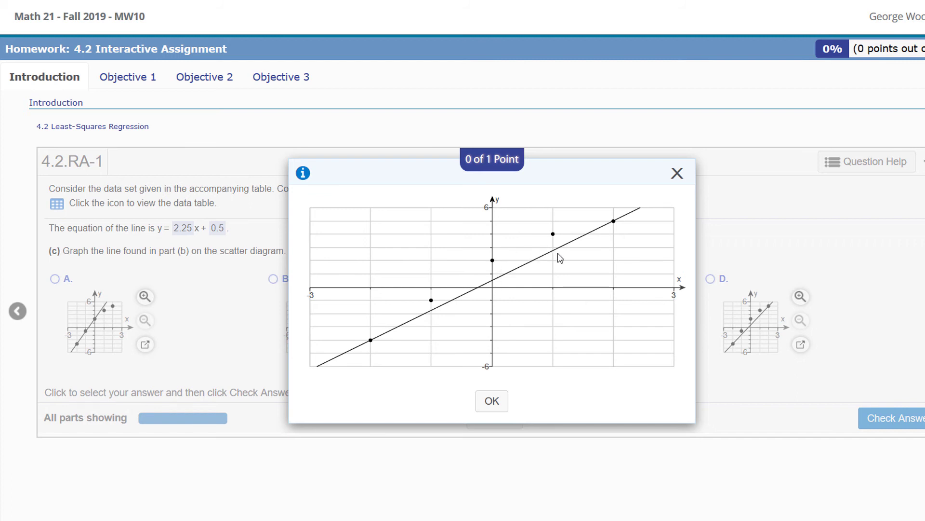
pyautogui.click(491, 401)
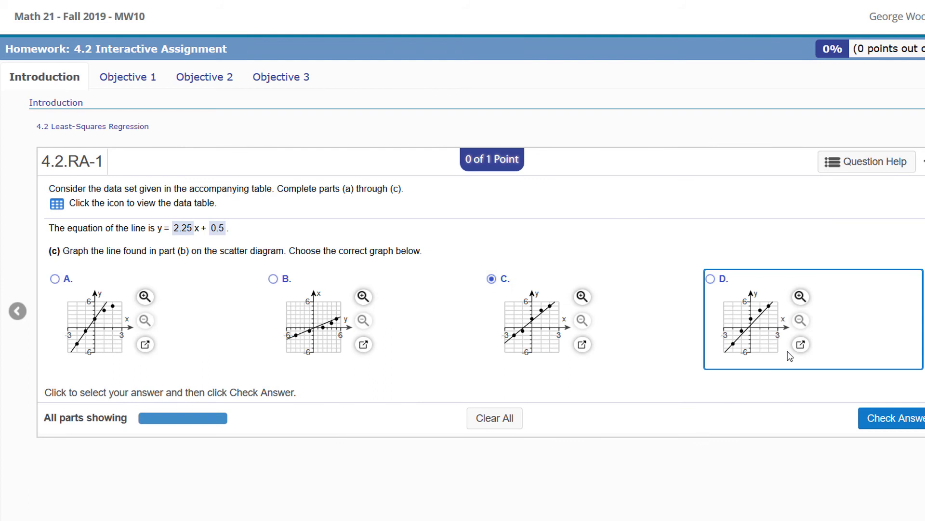
pyautogui.click(711, 278)
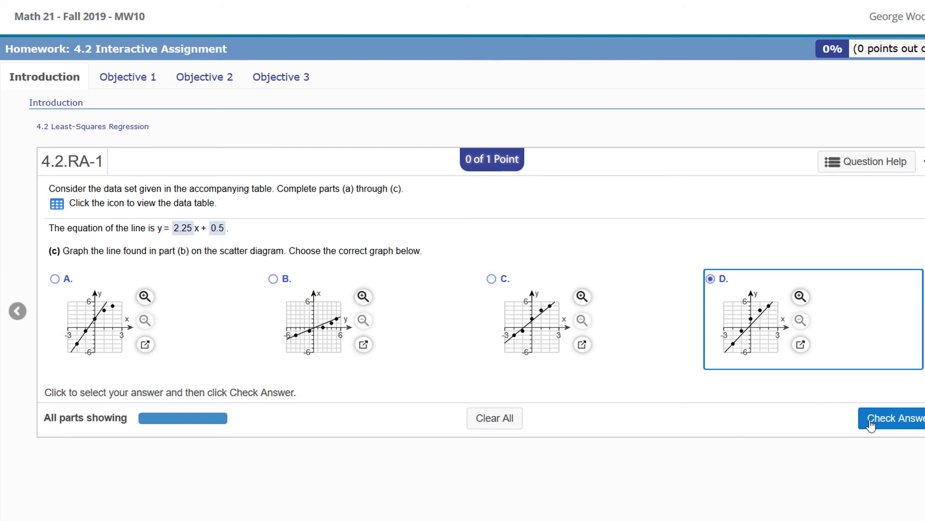
pyautogui.click(901, 422)
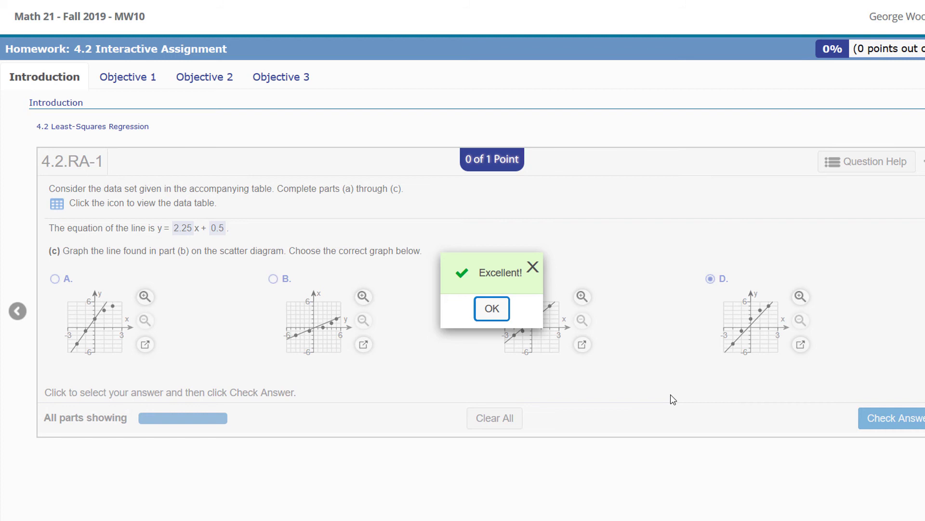
# Dismiss the feedback and export the question's data table to StatCrunch
pyautogui.click(491, 310)
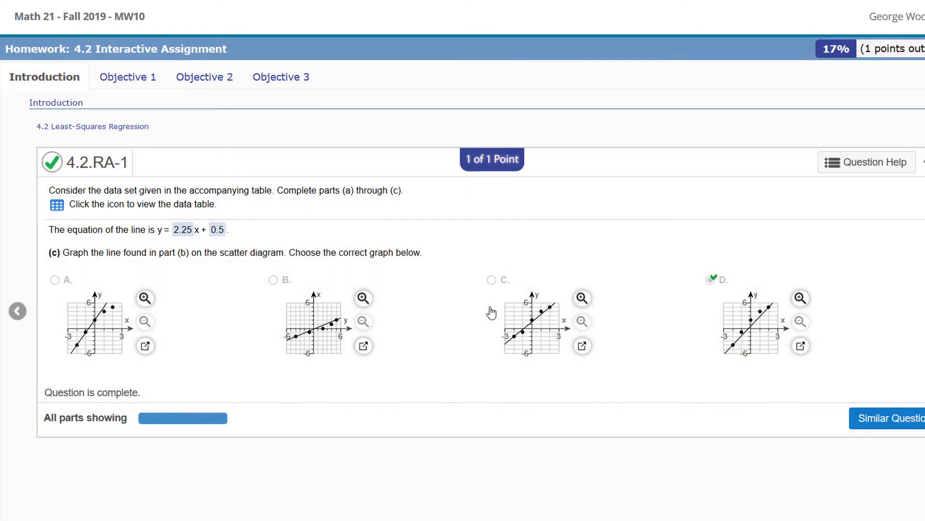
pyautogui.click(61, 211)
pyautogui.click(566, 282)
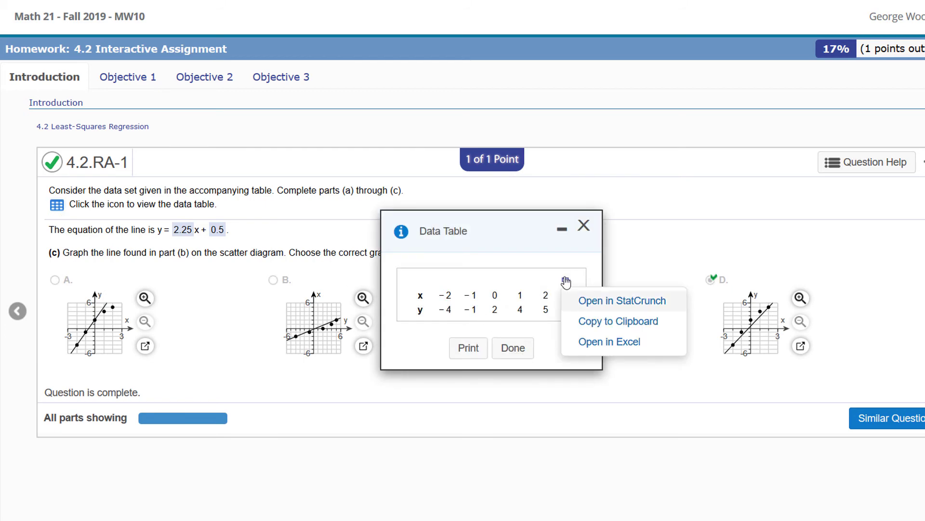
pyautogui.click(597, 302)
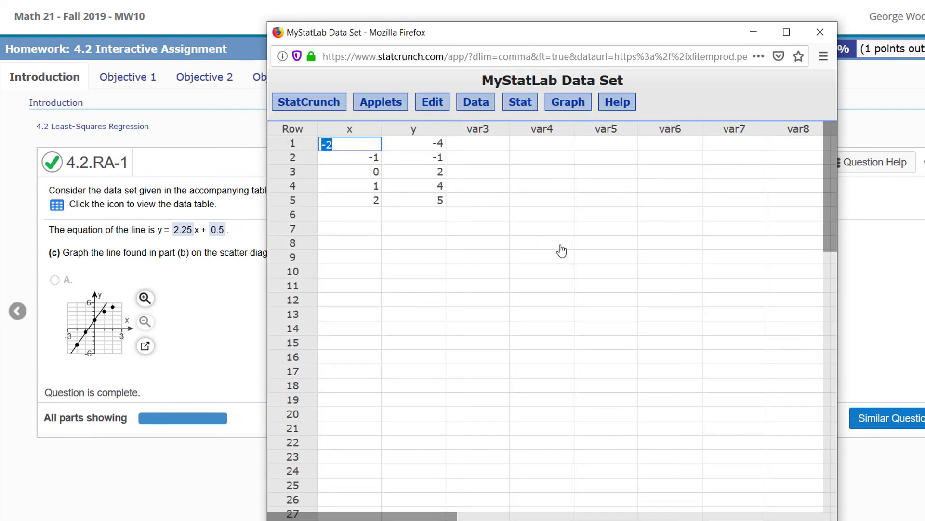
# Type the pairs (-2, -4), (2, 5) and (2, 5) into rows 1–3 of var3 and var4
pyautogui.click(491, 144)
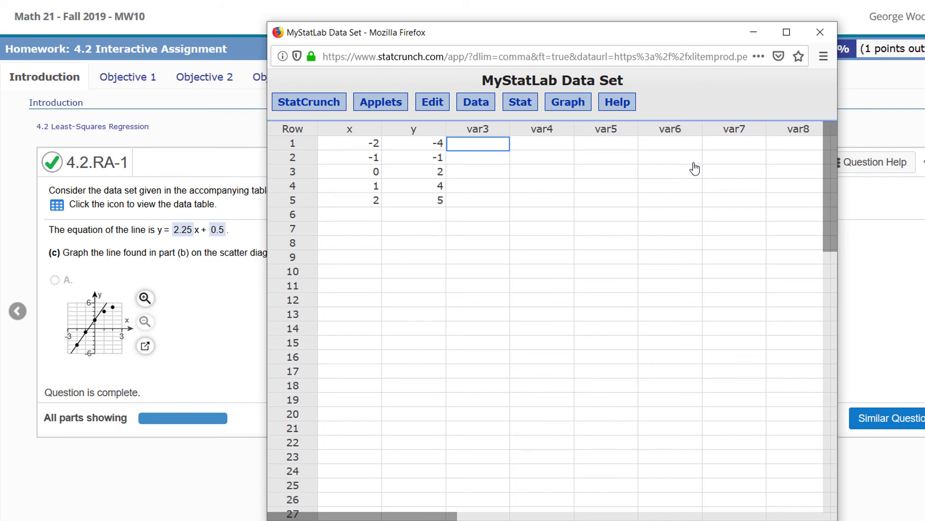
pyautogui.write('-2')
pyautogui.press('Tab')
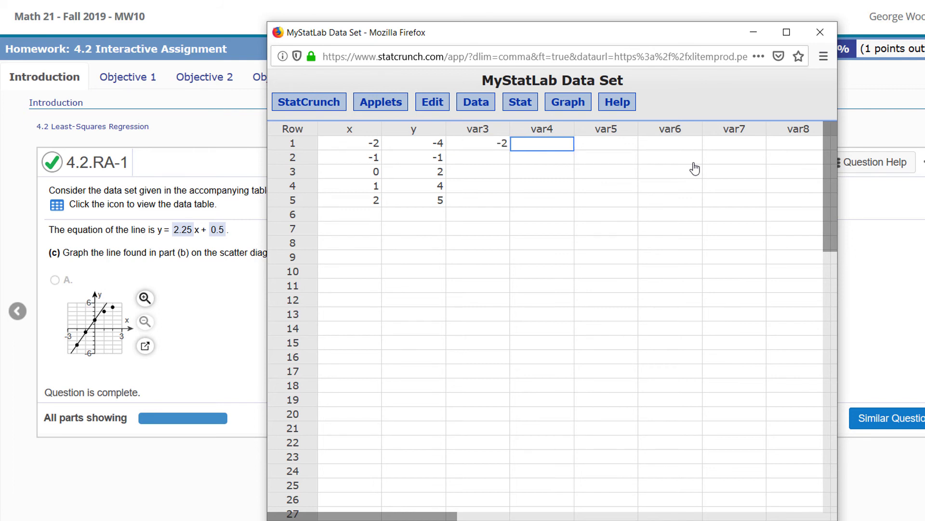
pyautogui.write('-4')
pyautogui.press('Return')
pyautogui.write('2')
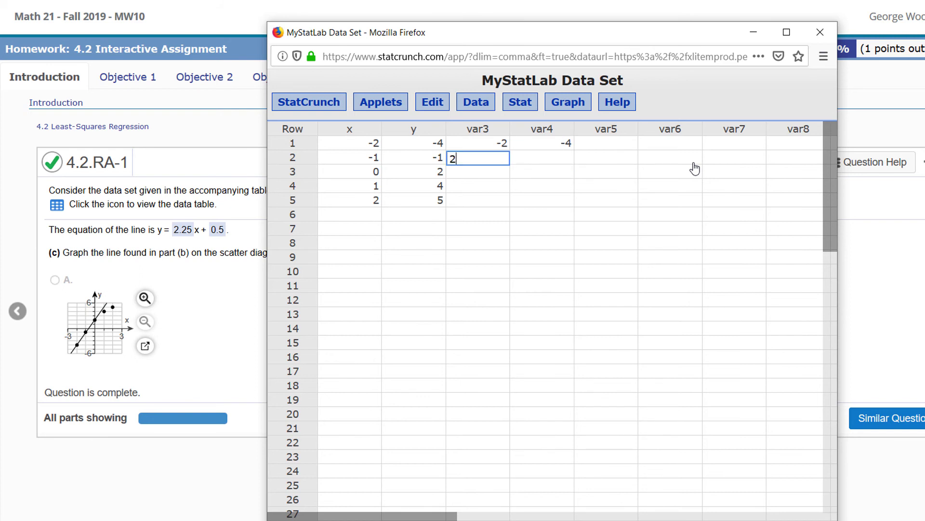
pyautogui.press('Tab')
pyautogui.write('5')
pyautogui.press('Return')
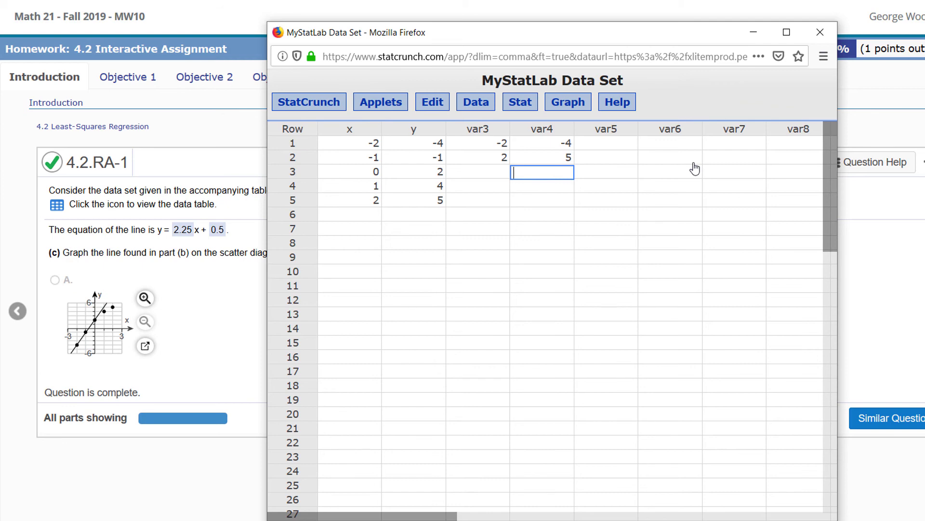
pyautogui.press('Left')
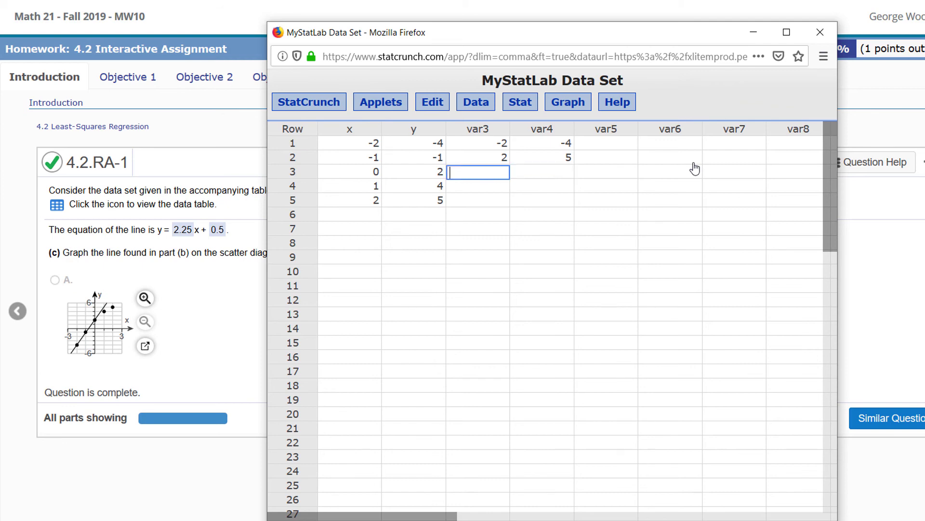
pyautogui.write('2')
pyautogui.press('Tab')
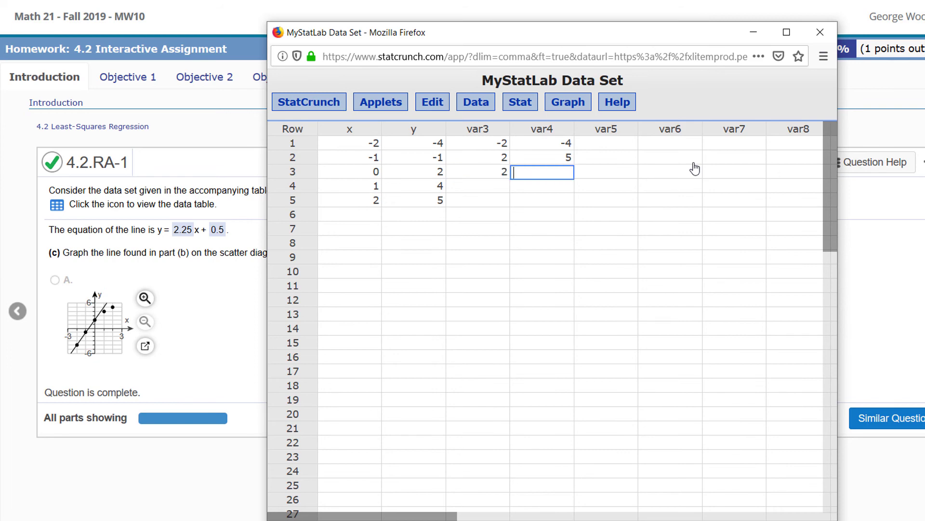
pyautogui.write('5')
pyautogui.press('Return')
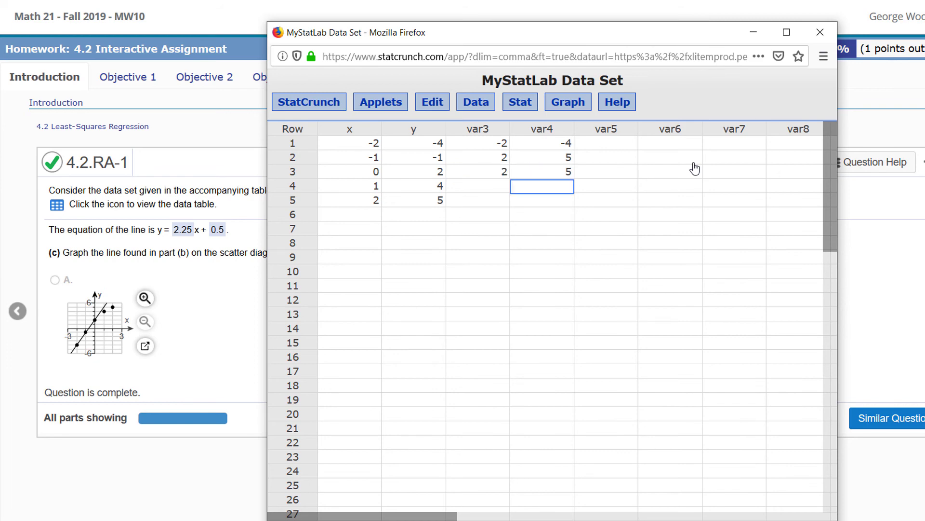
# Compute a Stat > Regression > Simple Linear analysis with X = var3 and Y = var4
pyautogui.click(526, 107)
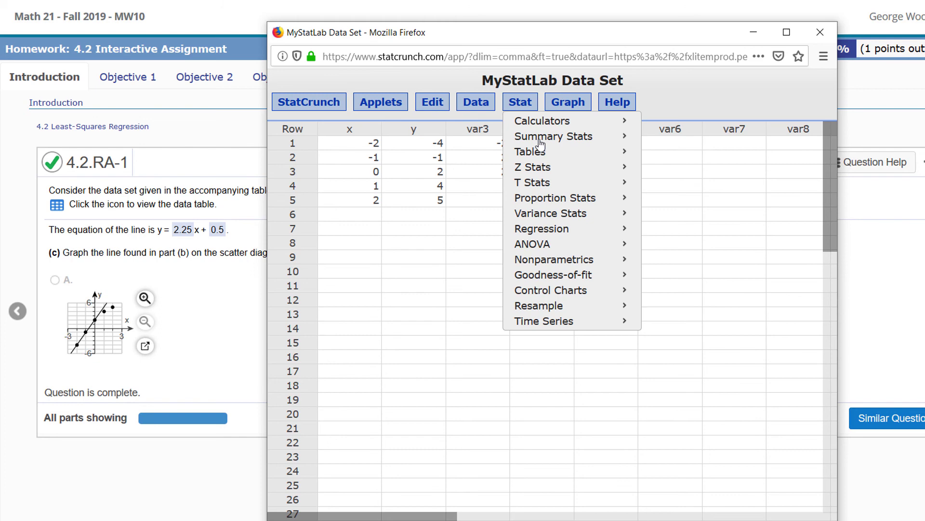
pyautogui.moveTo(613, 235)
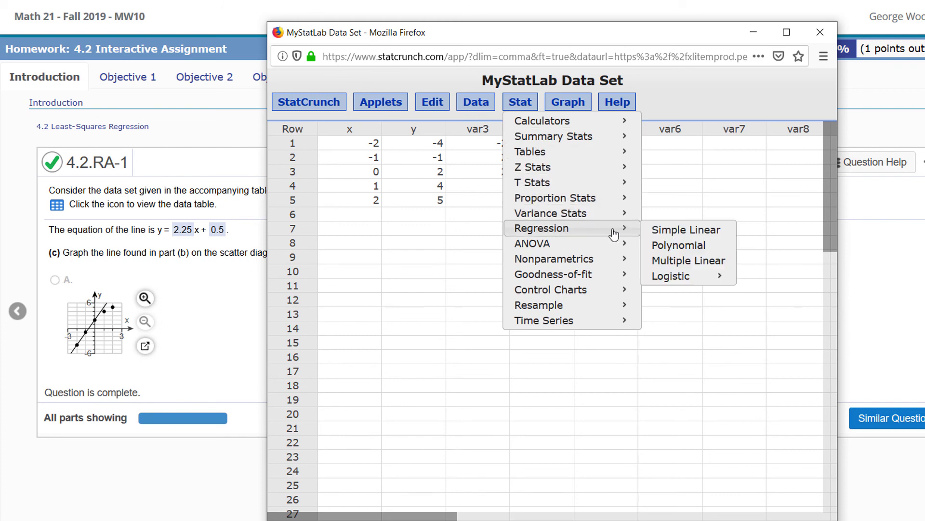
pyautogui.click(676, 232)
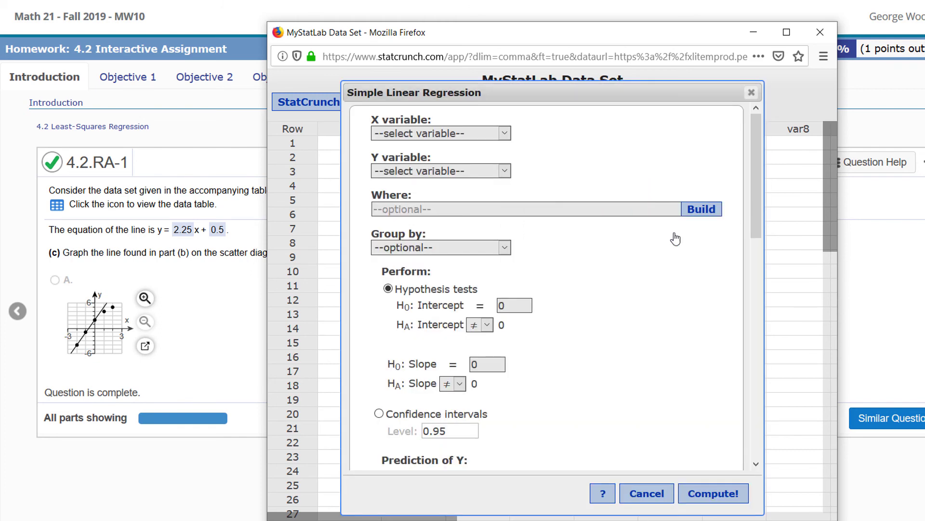
pyautogui.click(510, 131)
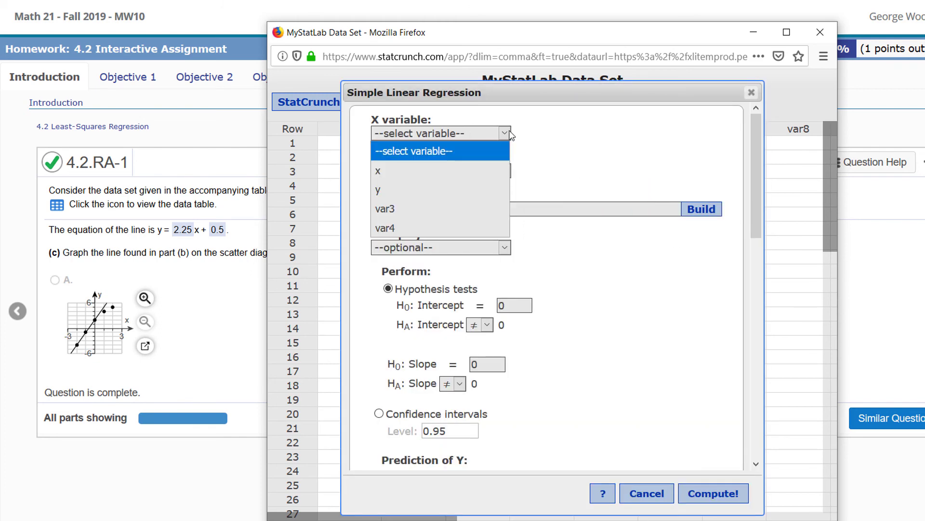
pyautogui.click(446, 208)
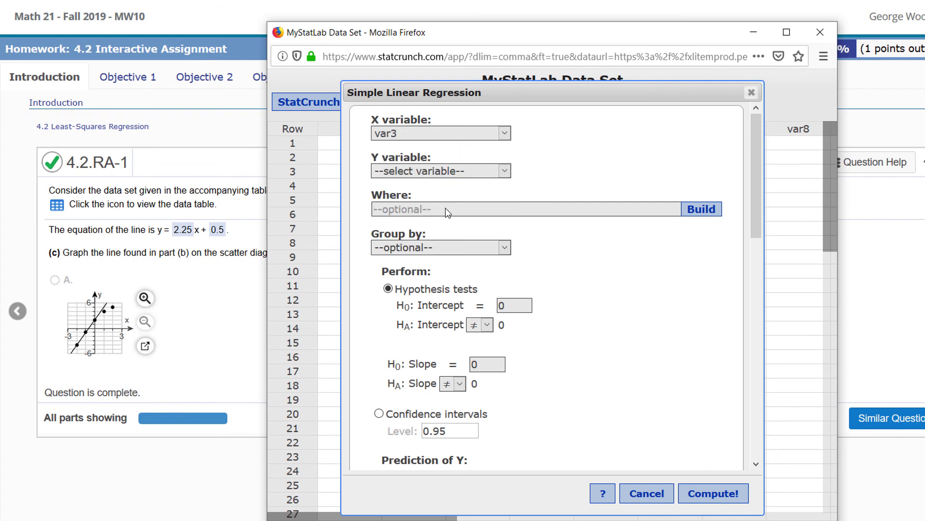
pyautogui.click(491, 169)
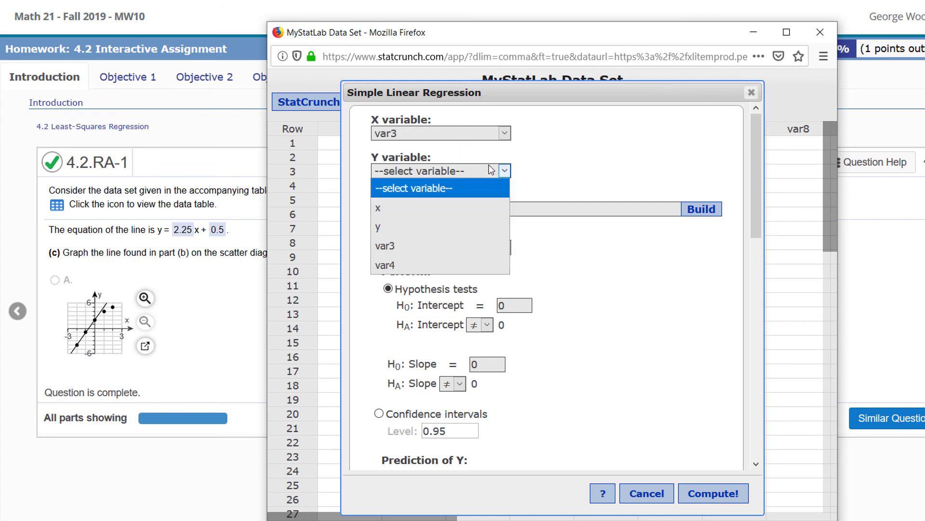
pyautogui.click(455, 265)
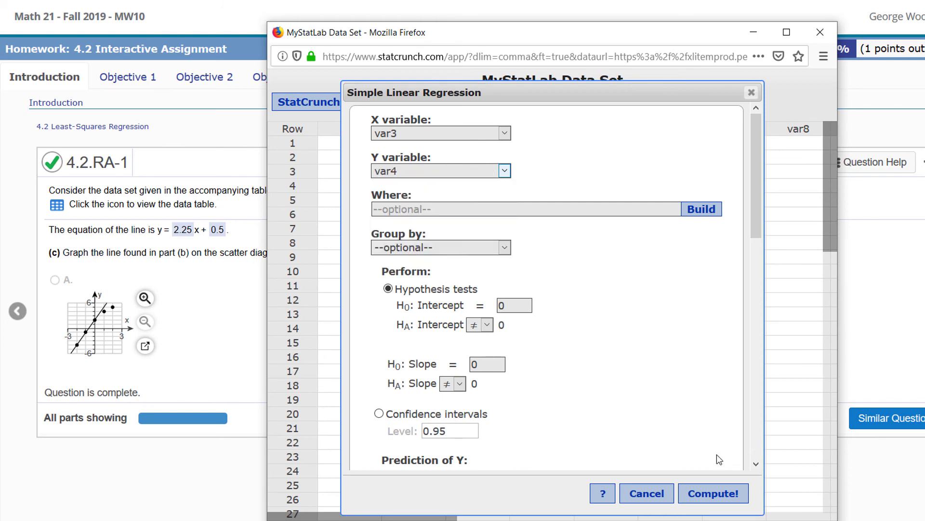
pyautogui.click(712, 493)
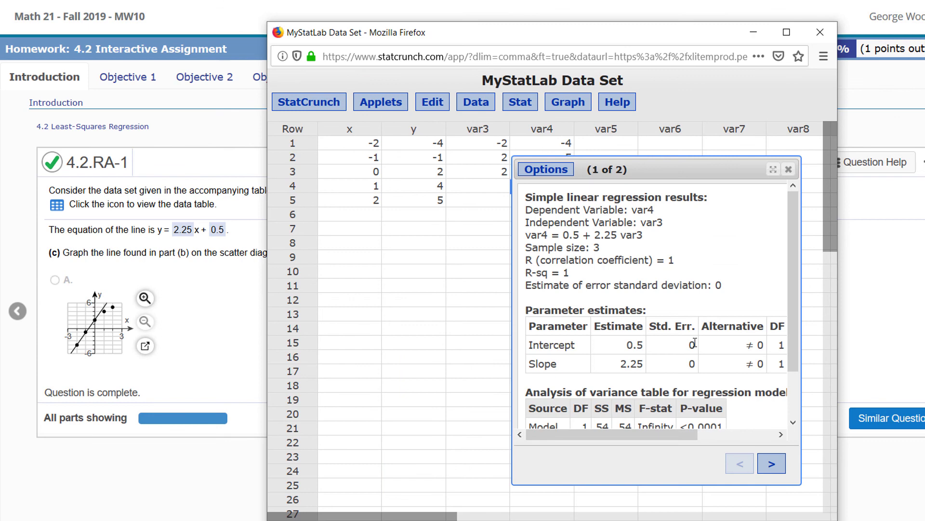
# Highlight the fitted line var4 = 0.5 + 2.25 var3 in the regression output
pyautogui.moveTo(526, 235); pyautogui.dragTo(667, 234)
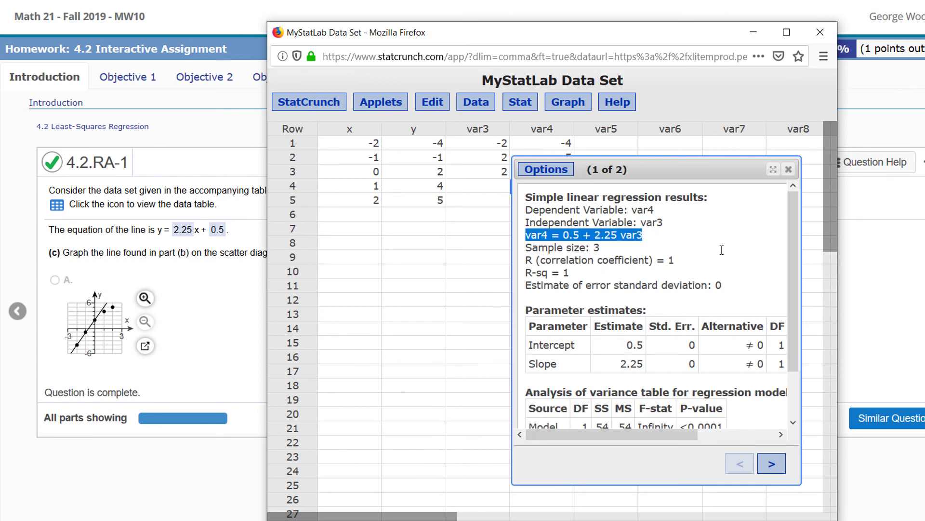